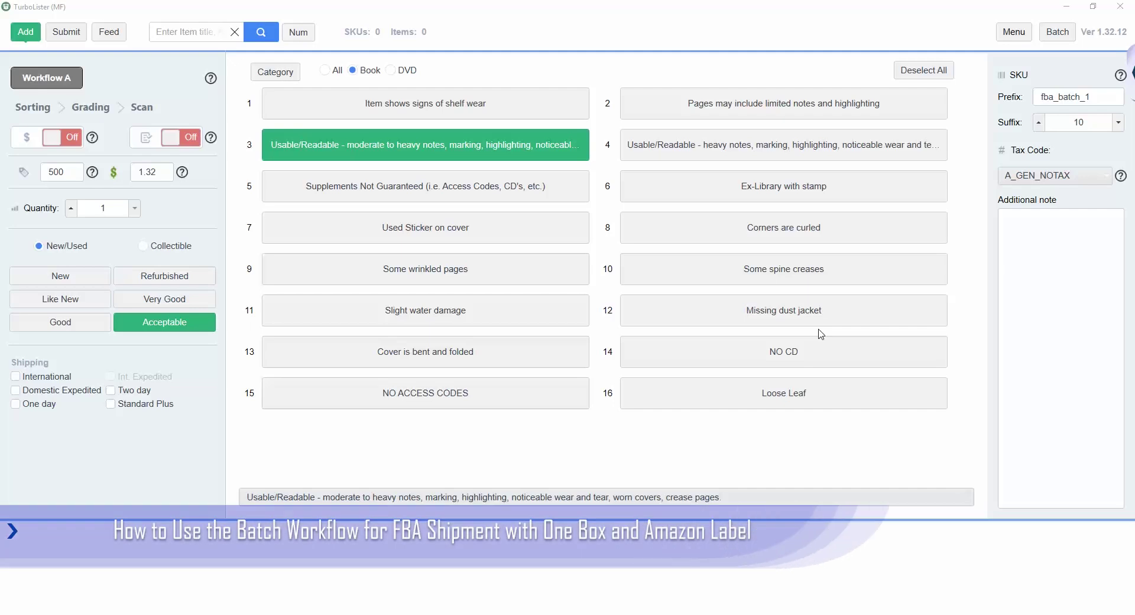
Step: Check the fulfilment channel in the program settings
{"action": "left_click", "coordinate": [1012, 32]}
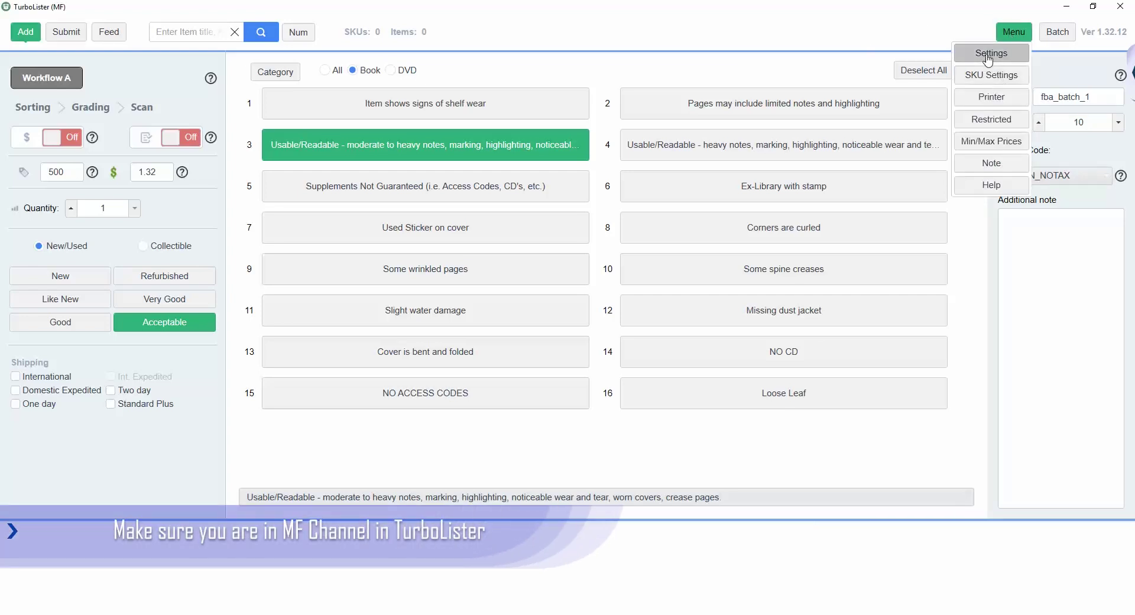
{"action": "left_click", "coordinate": [991, 55]}
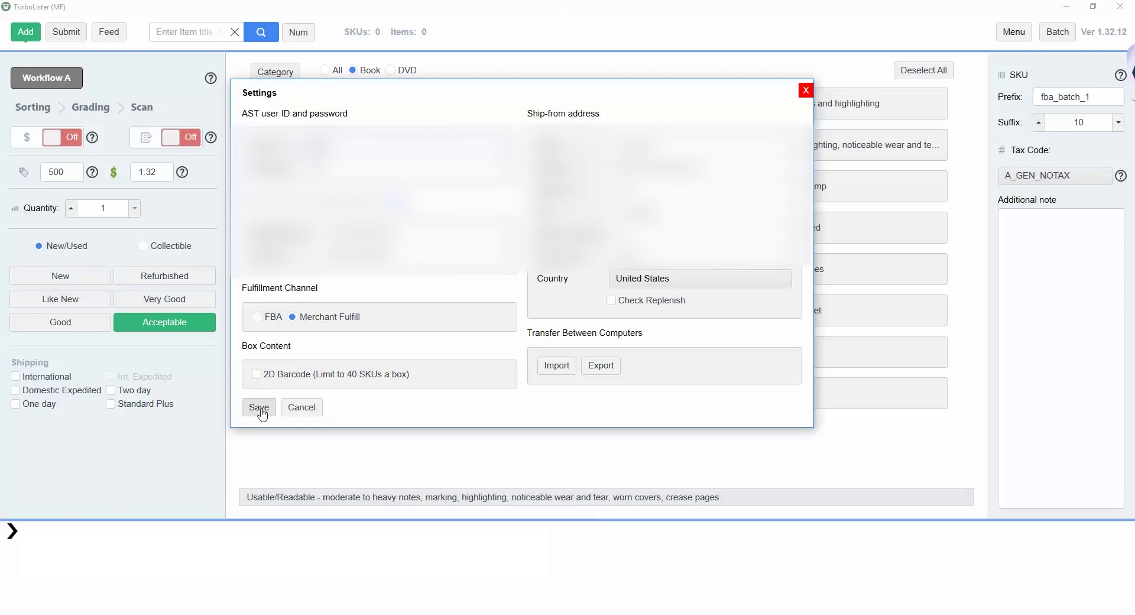
{"action": "left_click", "coordinate": [805, 91]}
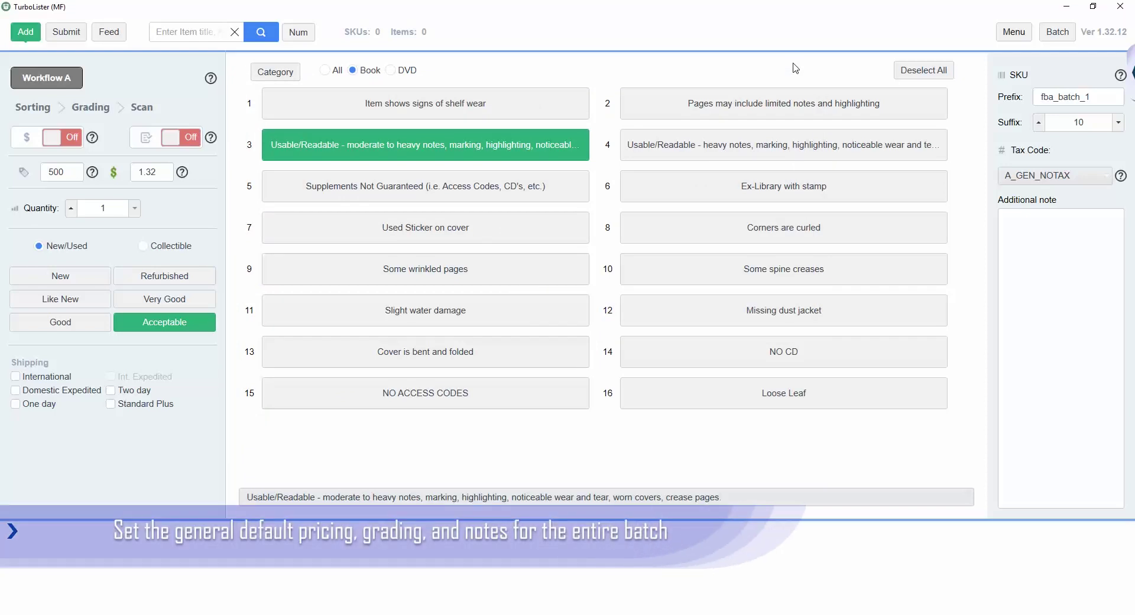
Step: Grade the batch Good with Some wrinkled pages and Supplements Not Guaranteed notes
{"action": "left_click", "coordinate": [77, 325]}
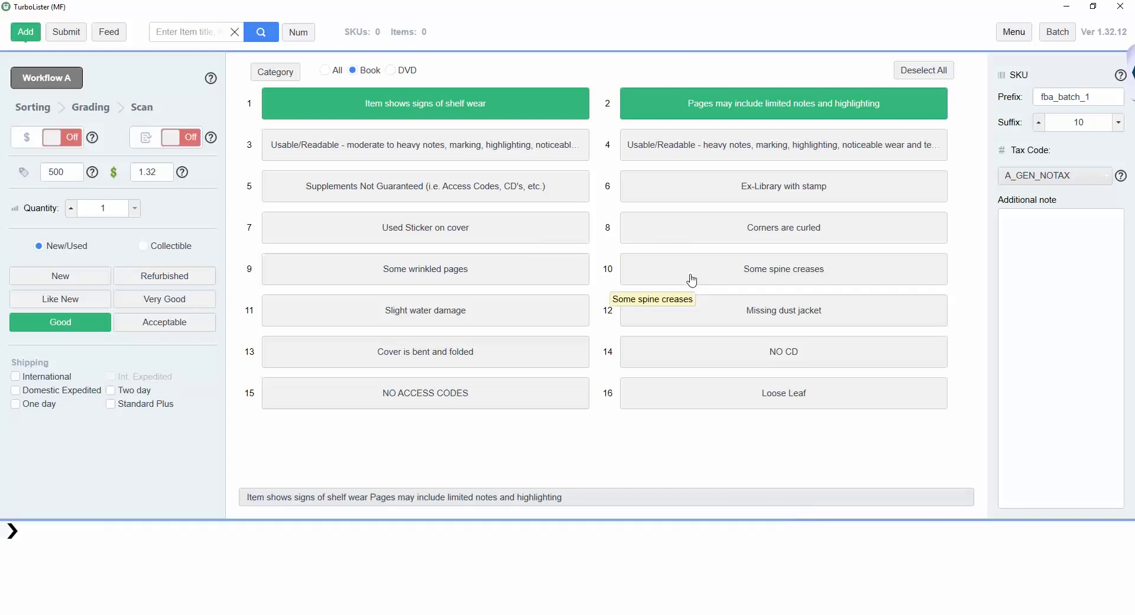
{"action": "left_click", "coordinate": [552, 272]}
{"action": "left_click", "coordinate": [562, 186]}
Step: Set the SKU prefix to test_batch_1 and the tax code to A_BOOKS_GEN
{"action": "double_click", "coordinate": [1099, 98]}
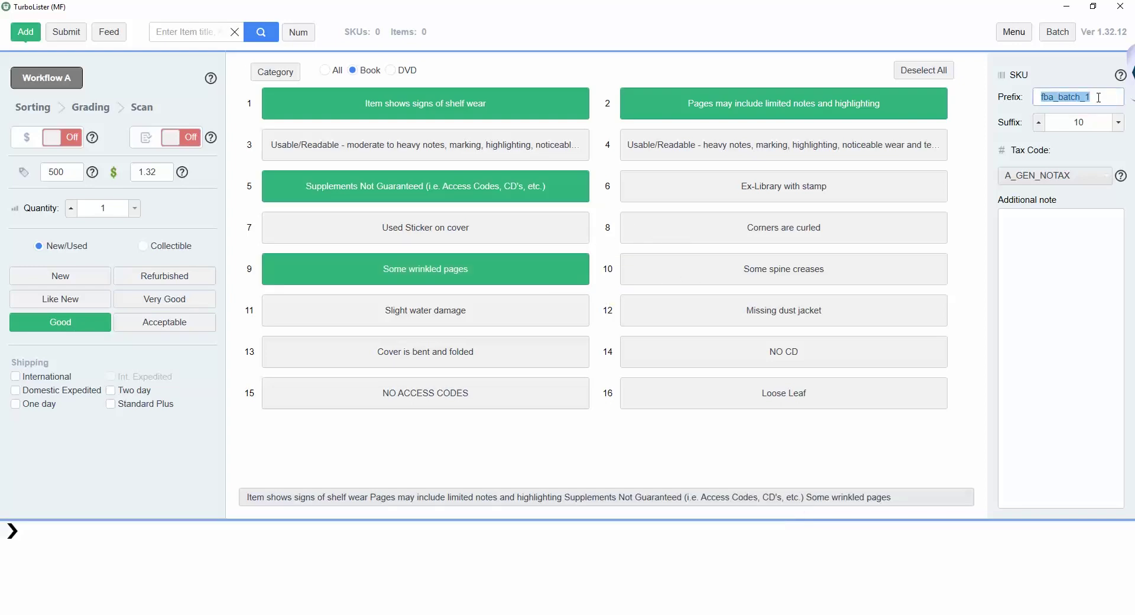
{"action": "type", "text": "test"}
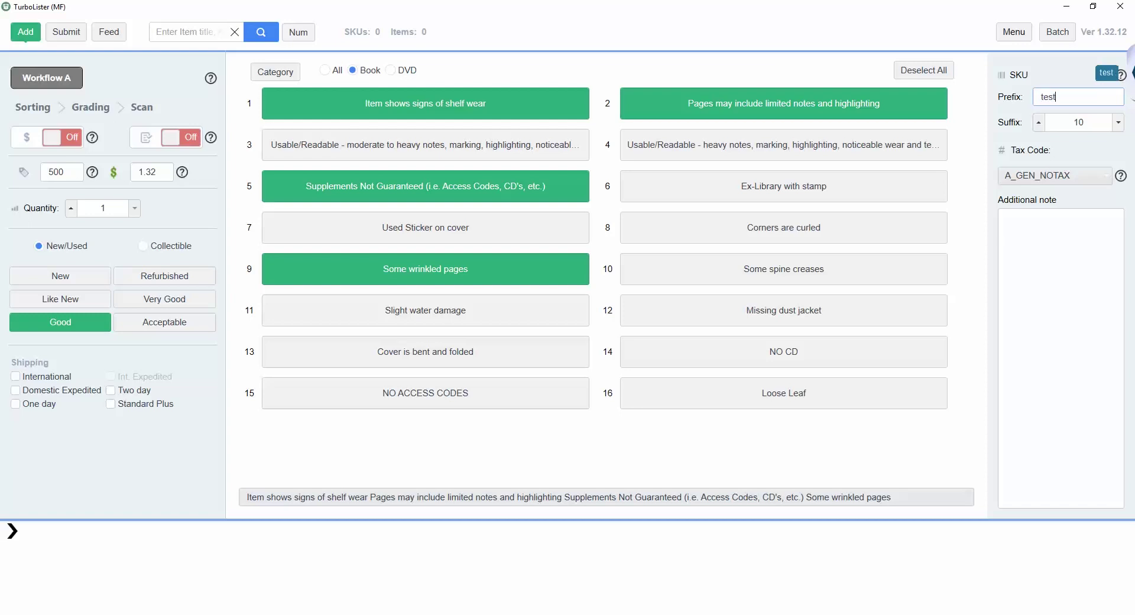
{"action": "type", "text": "_batch_1"}
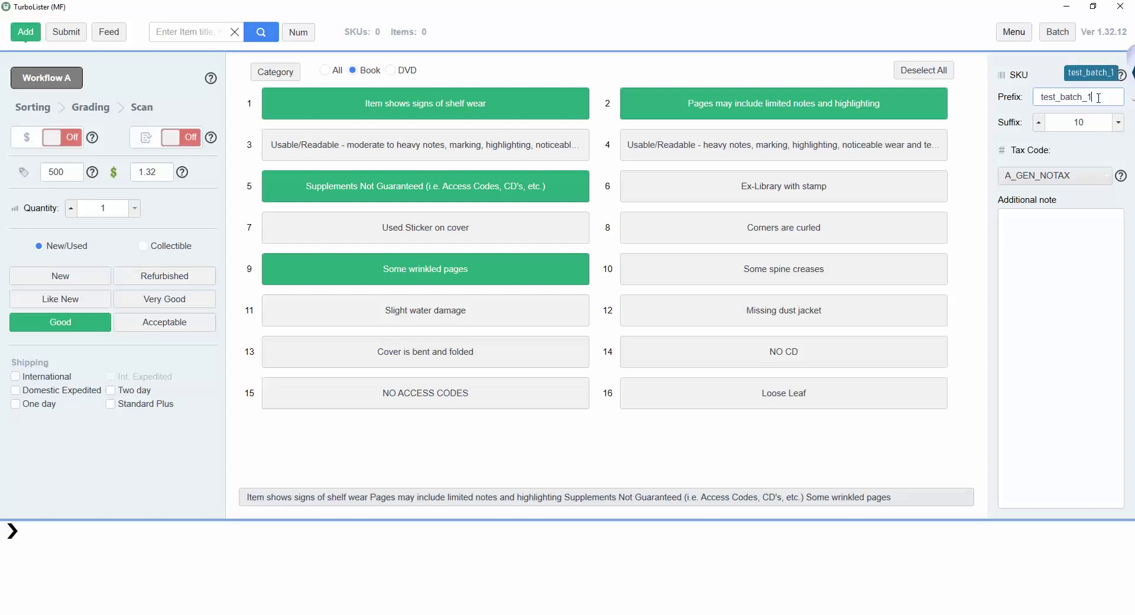
{"action": "left_click", "coordinate": [1051, 184]}
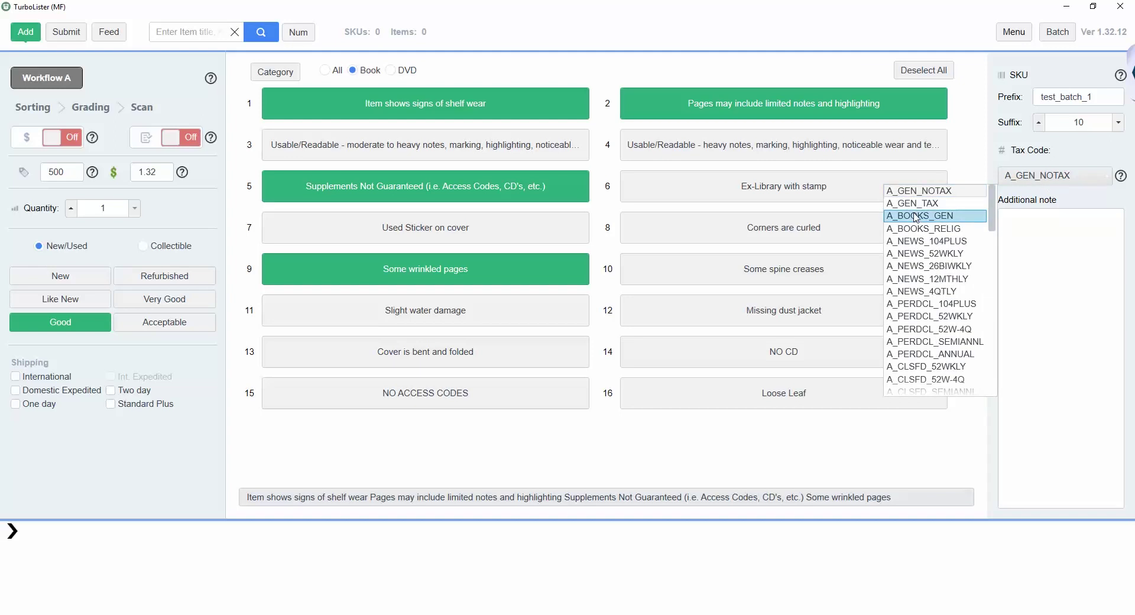
{"action": "left_click", "coordinate": [917, 217]}
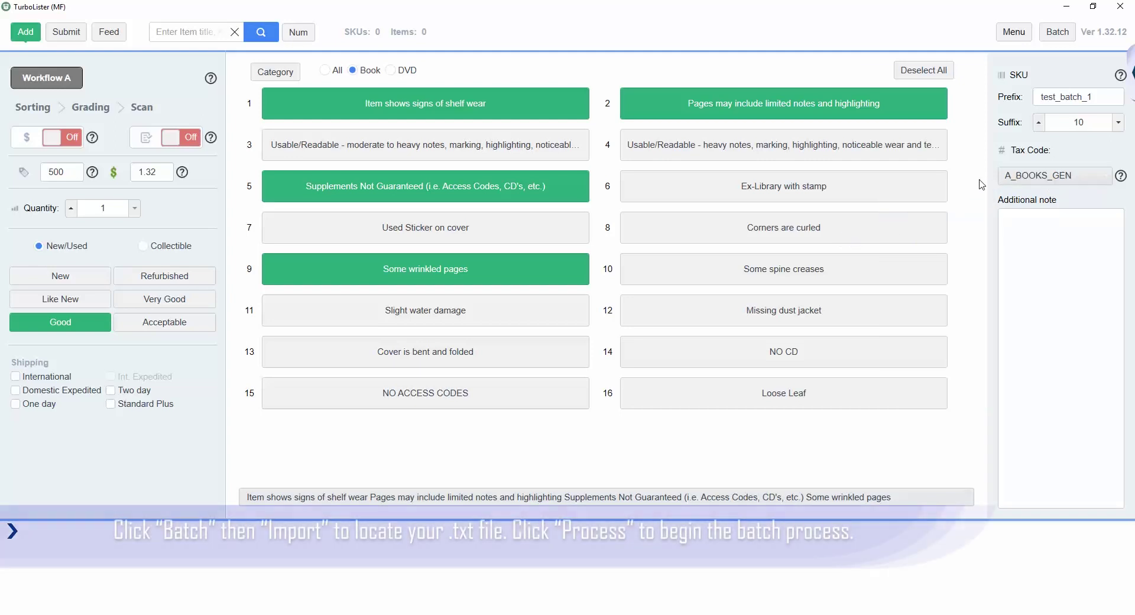
Step: Import batchworkflow_1.txt and process its 25 book numbers into SKUs
{"action": "left_click", "coordinate": [1057, 33]}
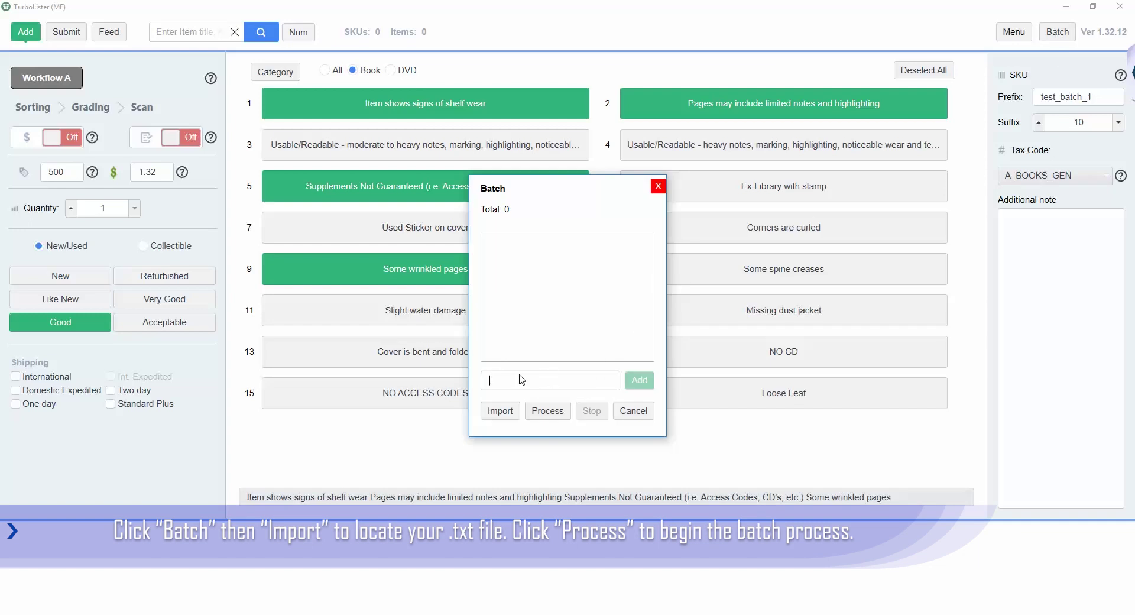
{"action": "left_click", "coordinate": [500, 410]}
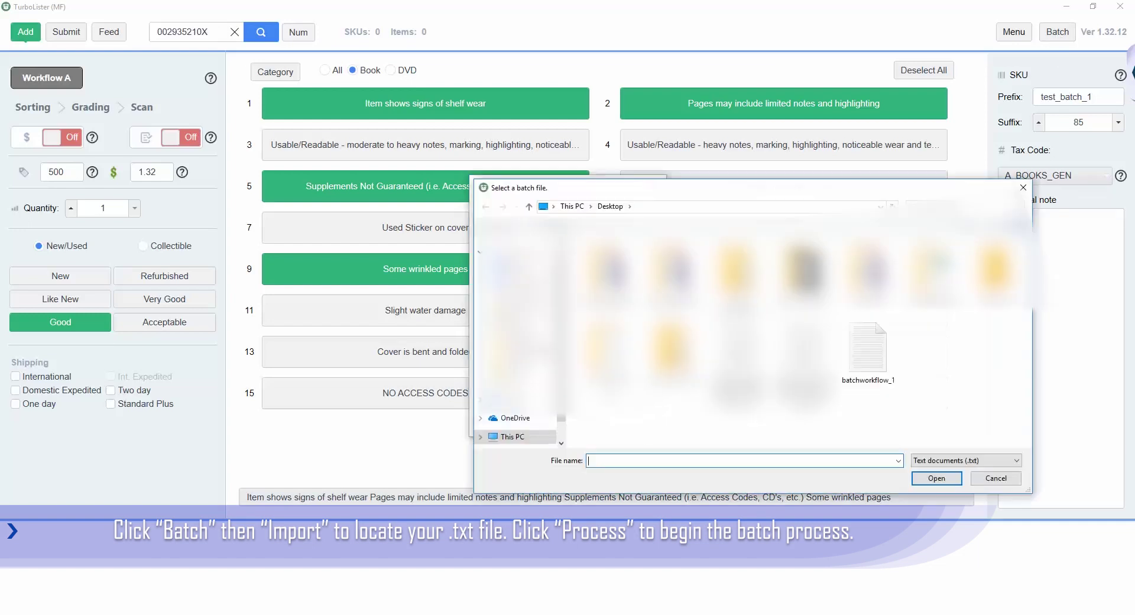
{"action": "left_click", "coordinate": [861, 367]}
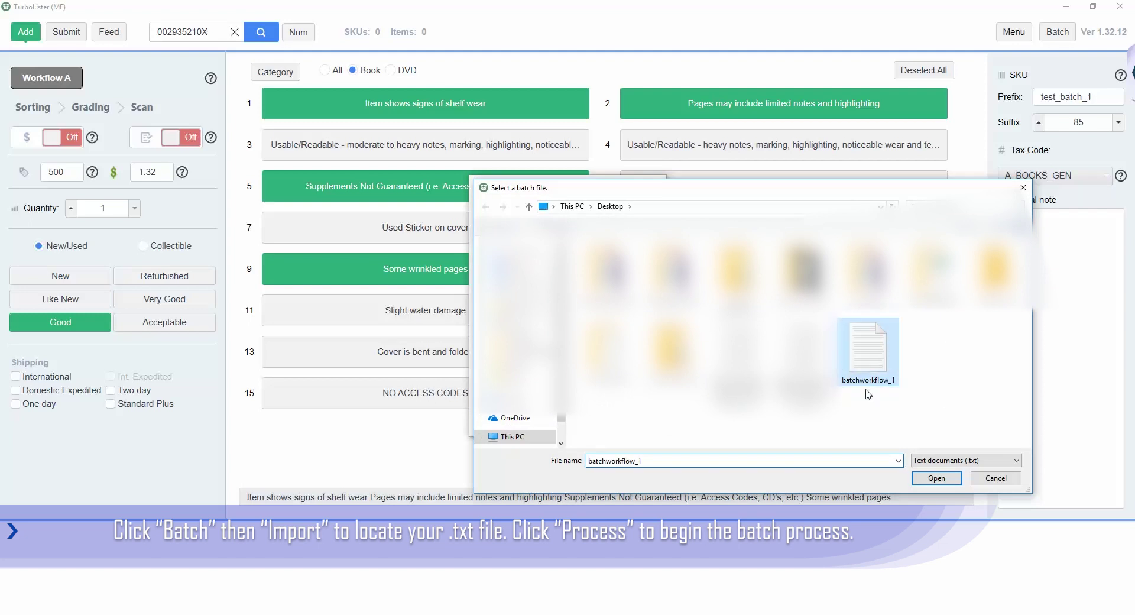
{"action": "left_click", "coordinate": [927, 484]}
{"action": "left_click", "coordinate": [929, 480]}
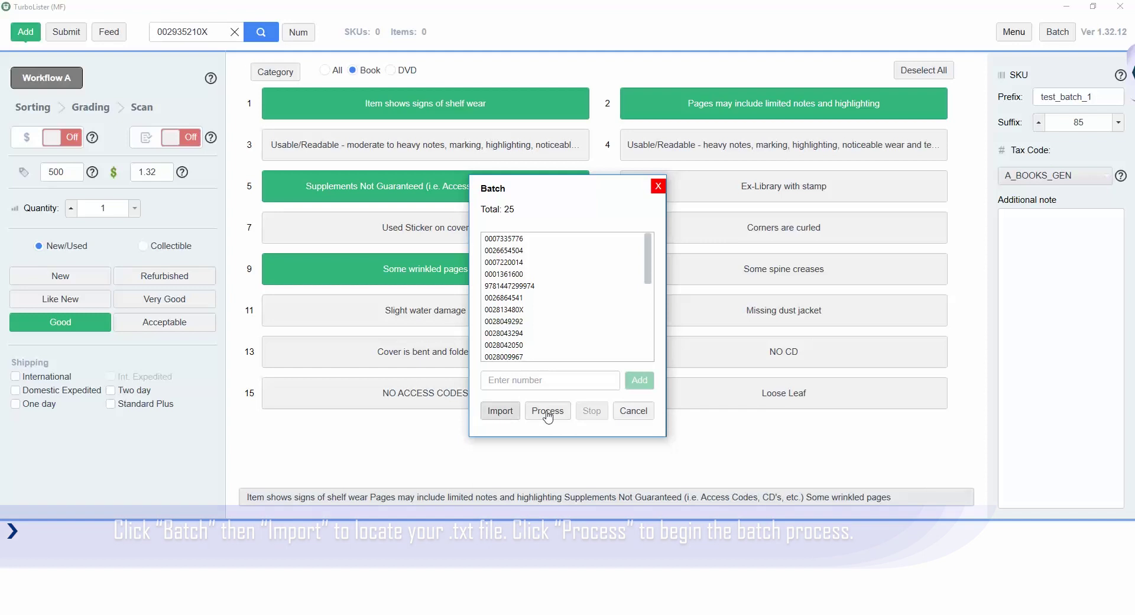
{"action": "left_click", "coordinate": [562, 416]}
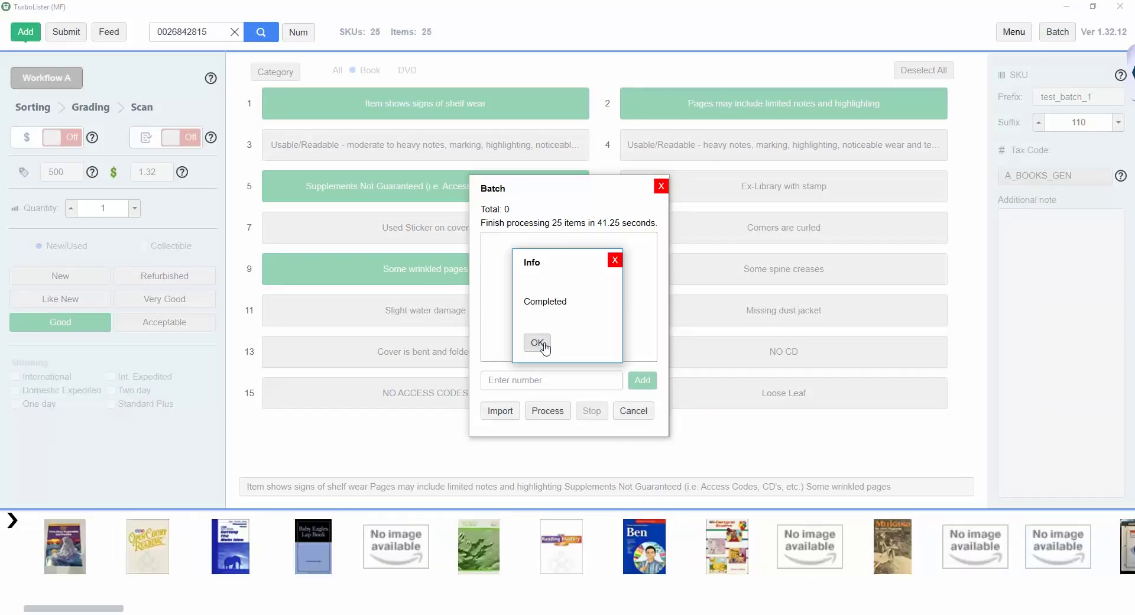
{"action": "left_click", "coordinate": [537, 343]}
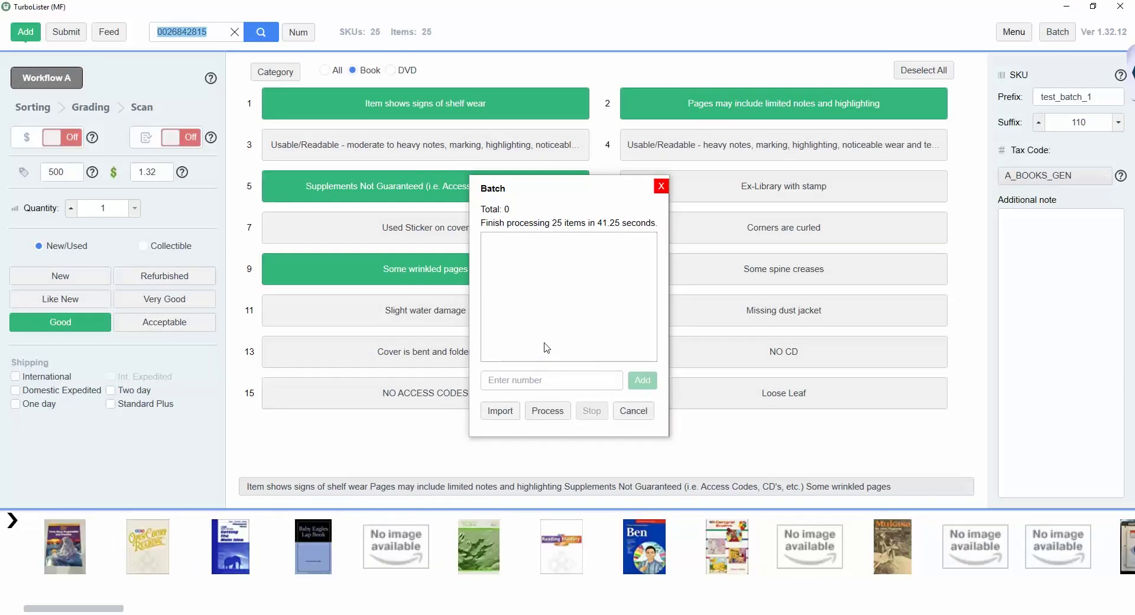
Step: Submit the 25-item listings feed to Amazon and confirm its status reads Completed
{"action": "left_click", "coordinate": [633, 410]}
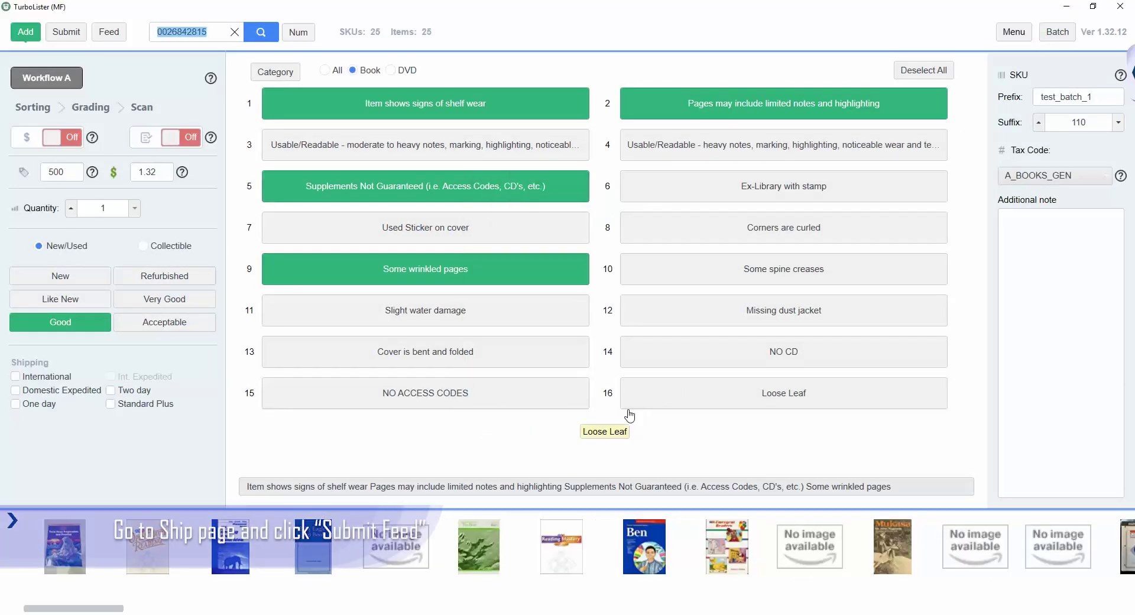
{"action": "left_click", "coordinate": [69, 35]}
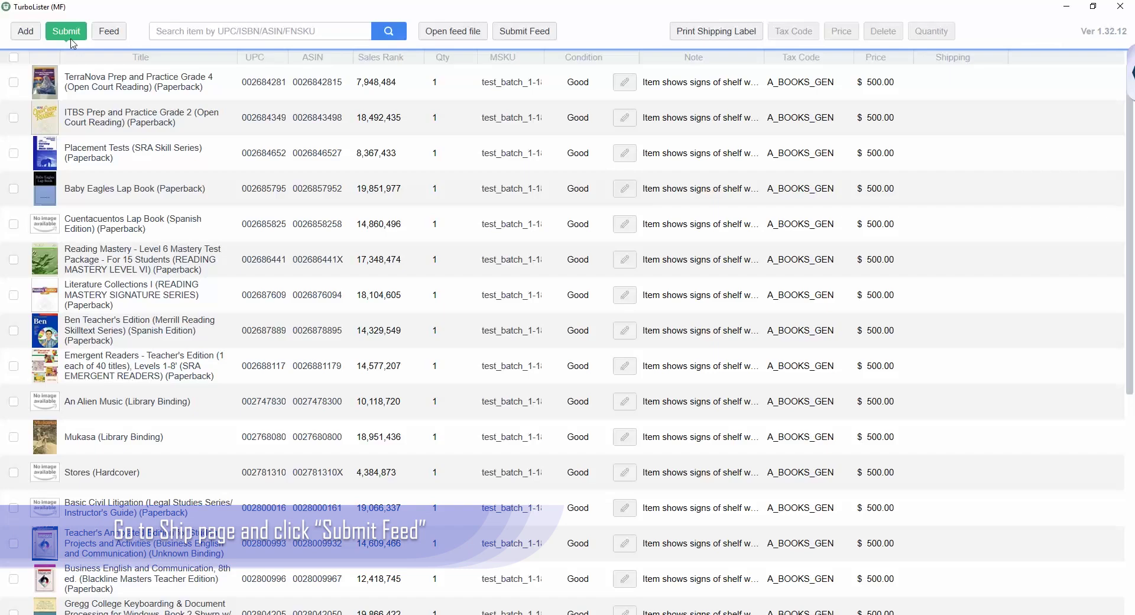
{"action": "left_click", "coordinate": [507, 37]}
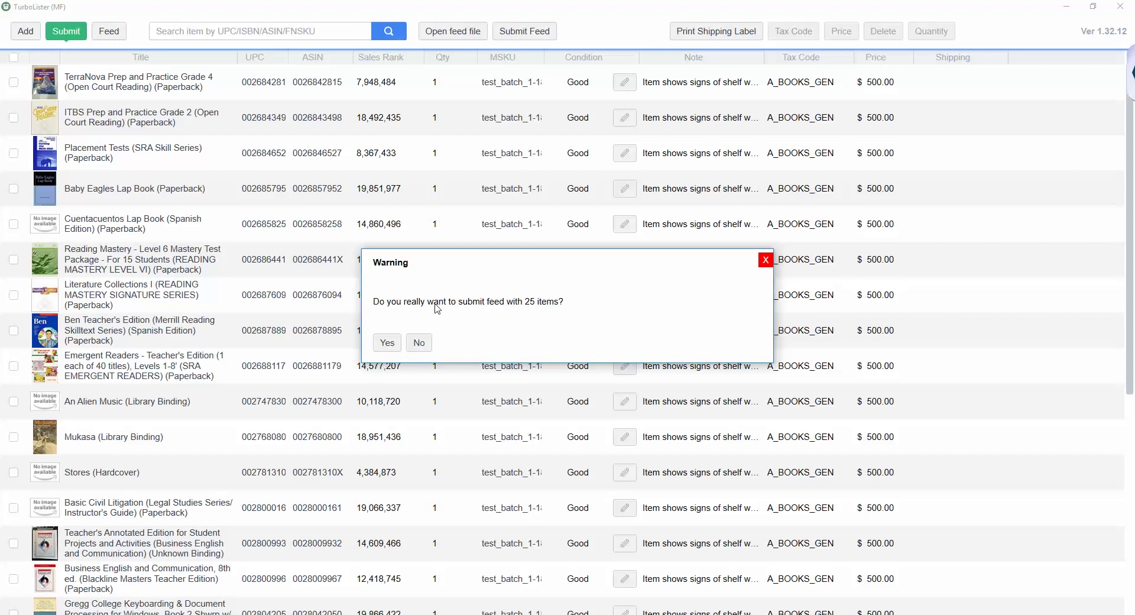
{"action": "left_click", "coordinate": [387, 343]}
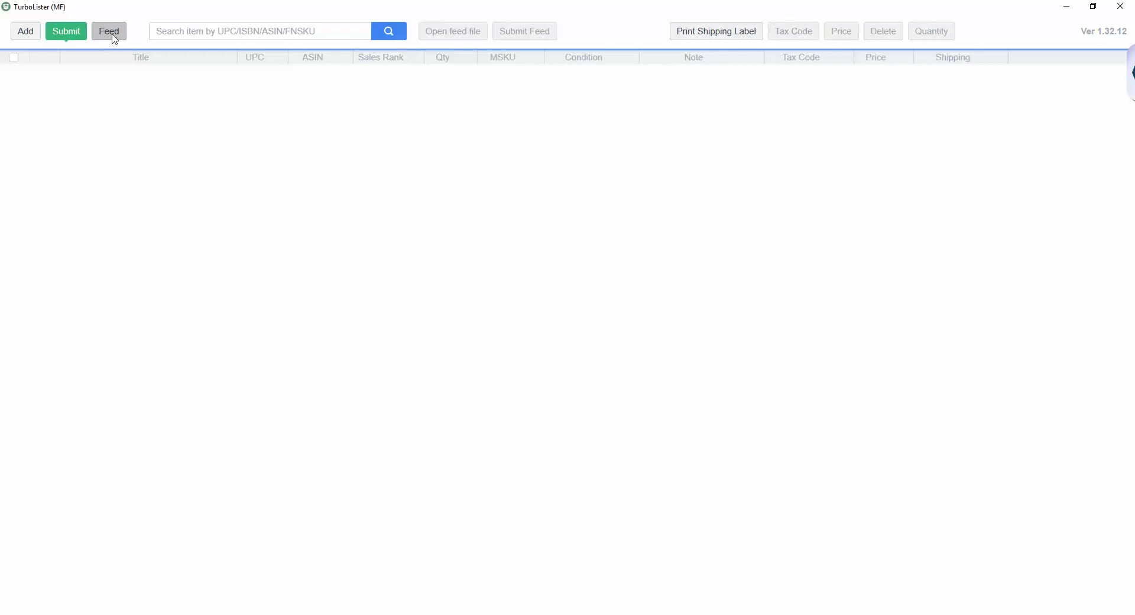
{"action": "left_click", "coordinate": [113, 36]}
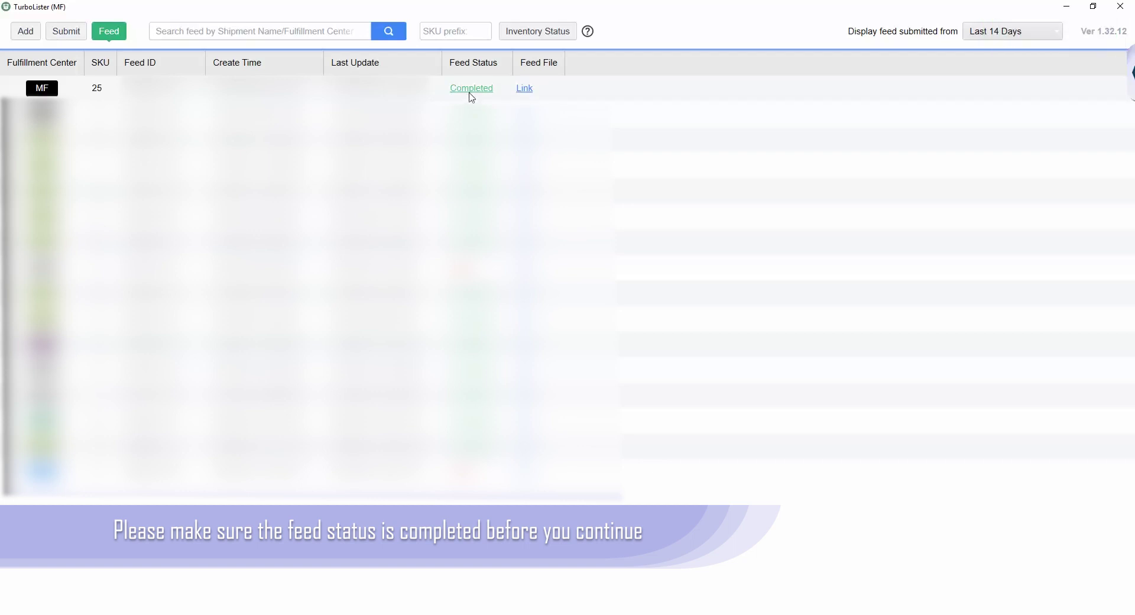
{"action": "left_click", "coordinate": [470, 95]}
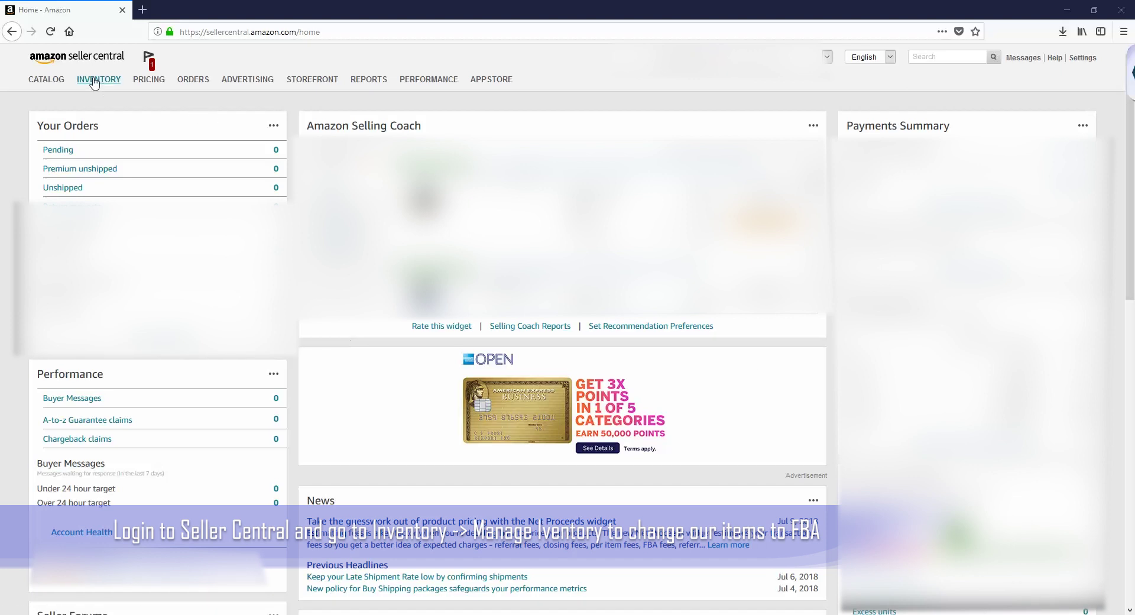
Step: Search merchant-fulfilled inventory for the teest_batch_1 SKUs
{"action": "mouse_move", "coordinate": [94, 84]}
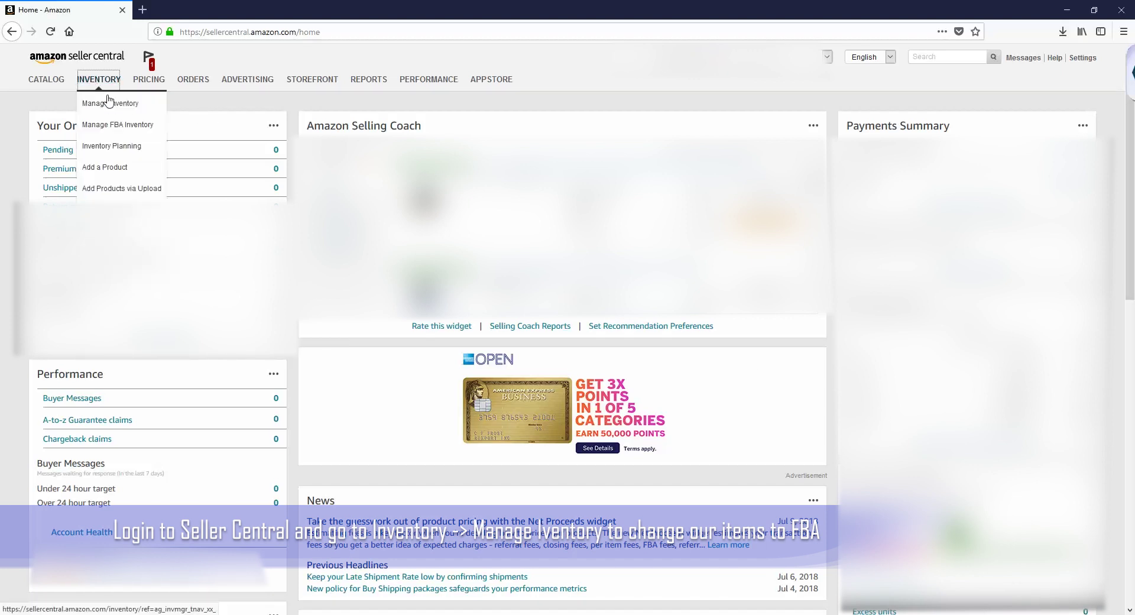
{"action": "left_click", "coordinate": [112, 105]}
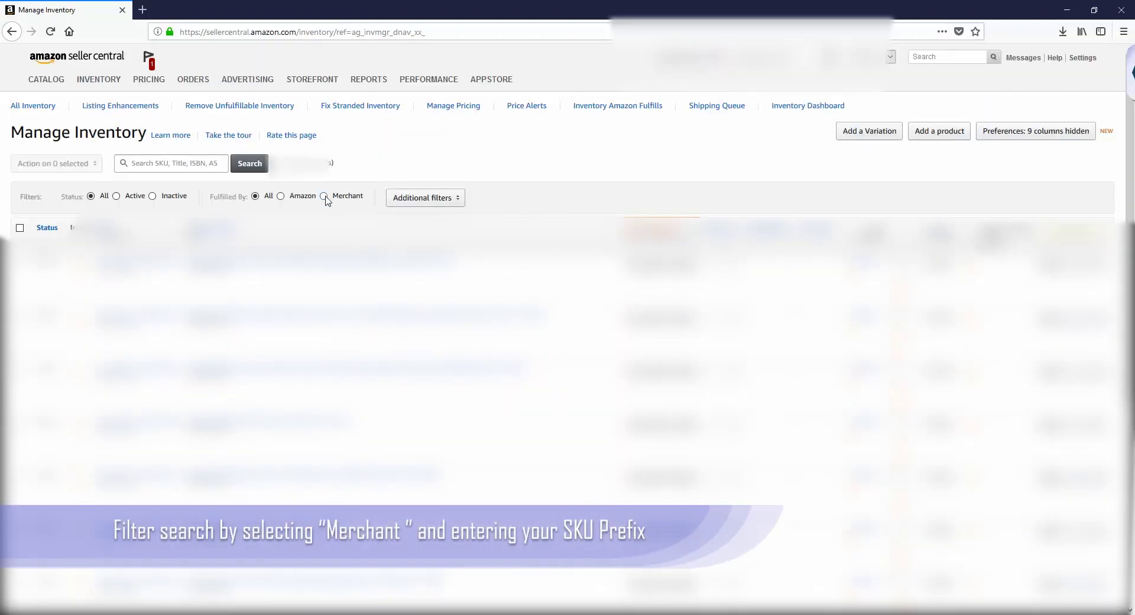
{"action": "left_click", "coordinate": [324, 197]}
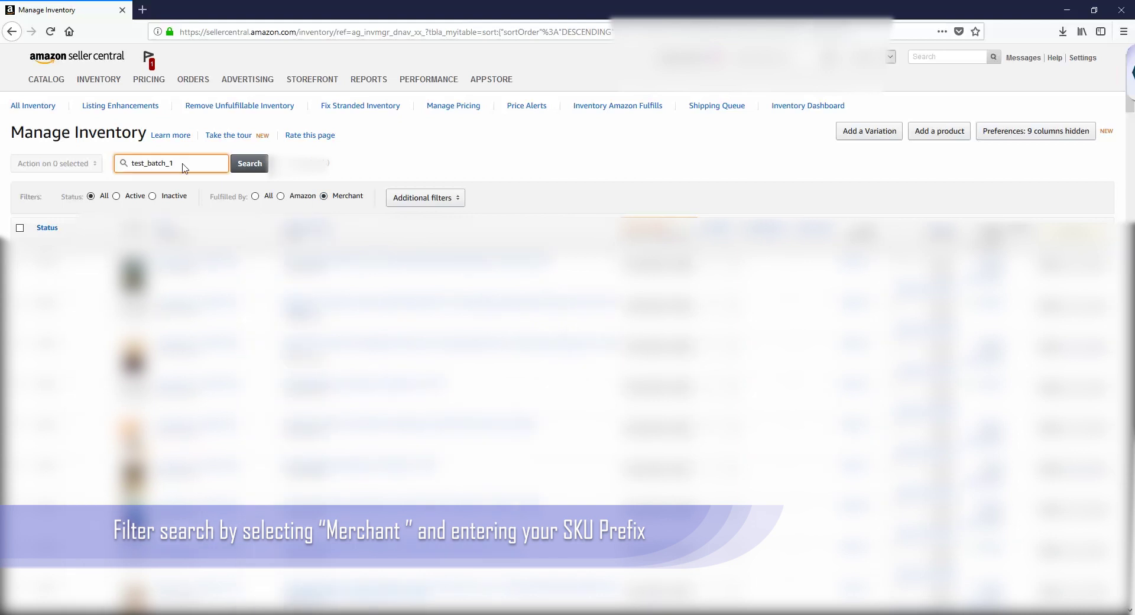
{"action": "key", "text": "Return"}
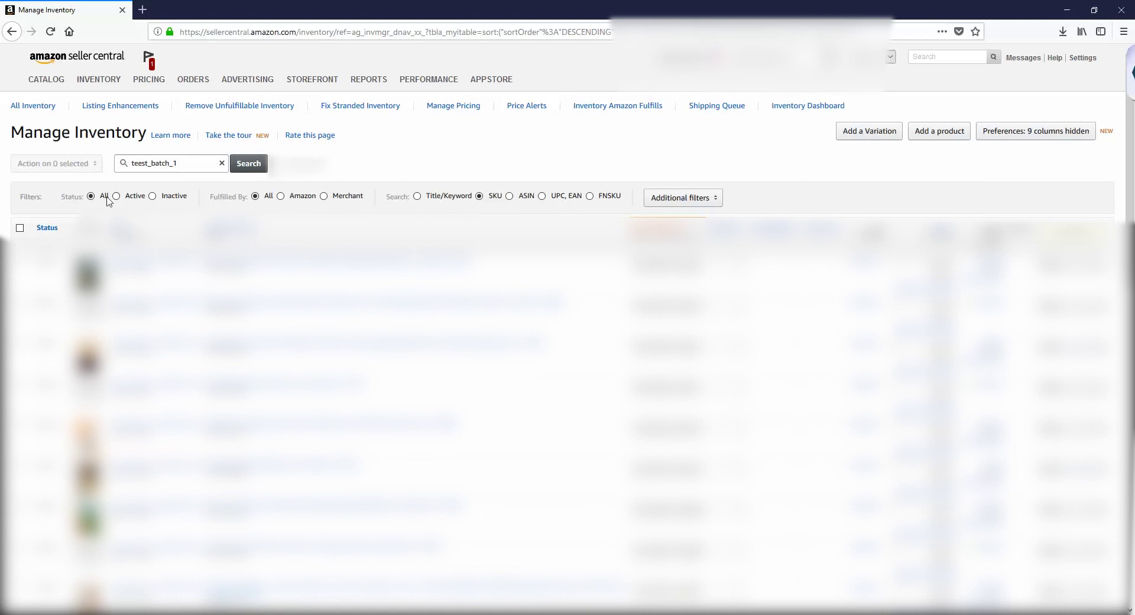
Step: Select all 25 listings and request Change to Fulfilled by Amazon
{"action": "left_click", "coordinate": [21, 228]}
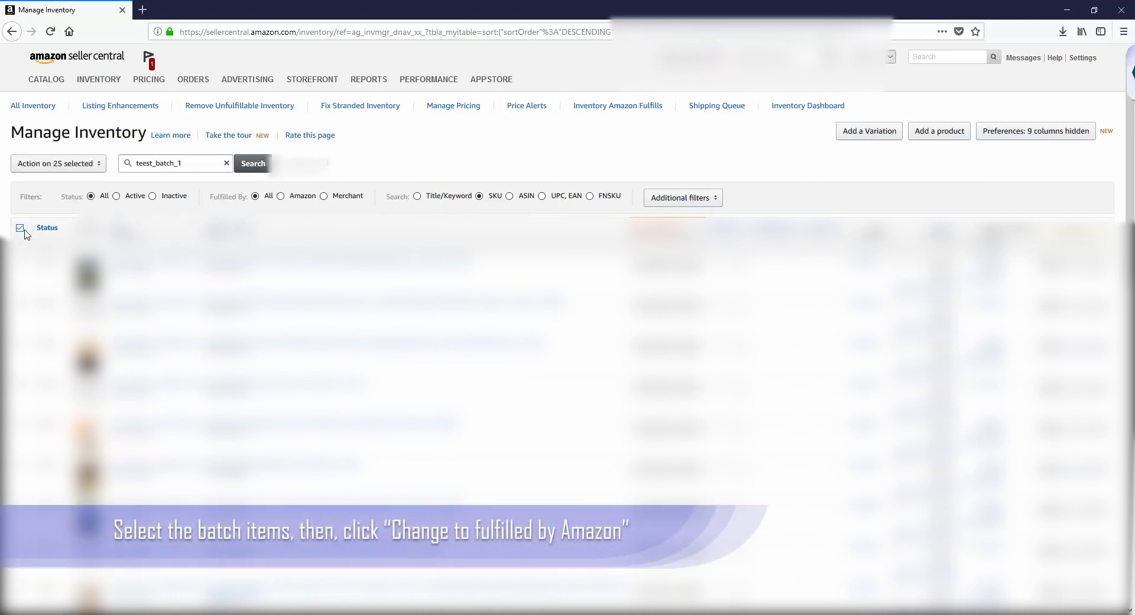
{"action": "left_click", "coordinate": [44, 171]}
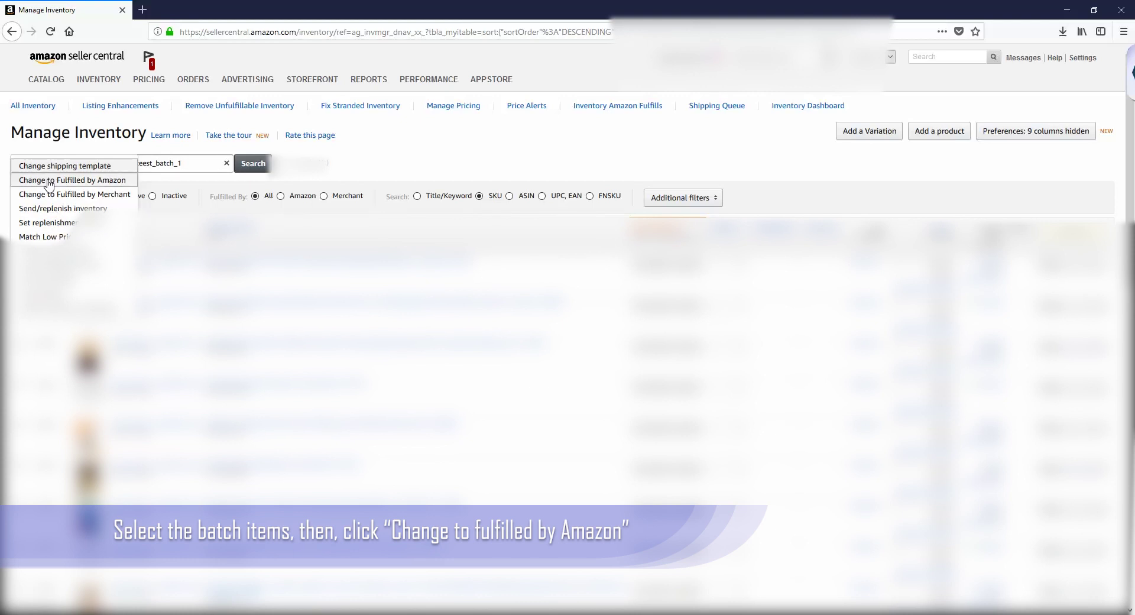
{"action": "left_click", "coordinate": [46, 180]}
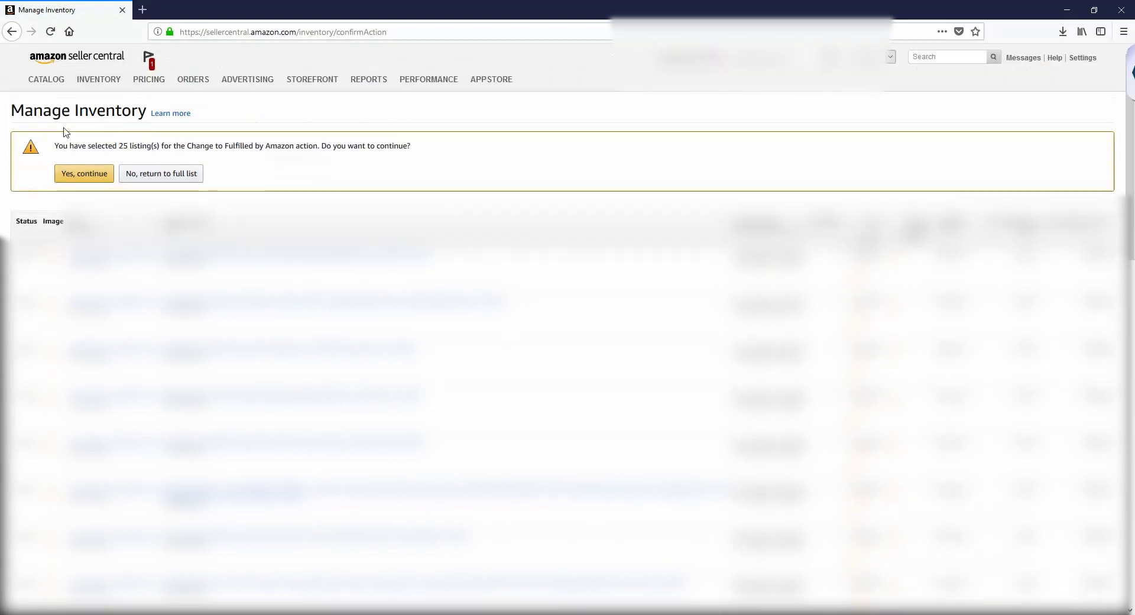
Step: Confirm the 25-listing conversion and submit No for battery and dangerous-goods questions
{"action": "left_click", "coordinate": [84, 174]}
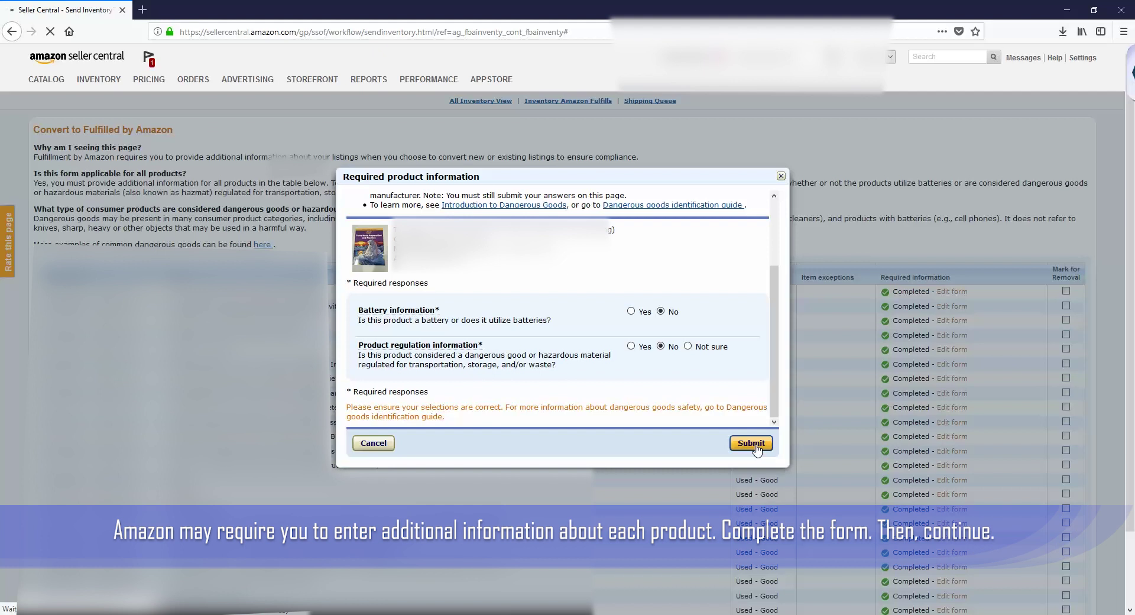
{"action": "left_click", "coordinate": [752, 443]}
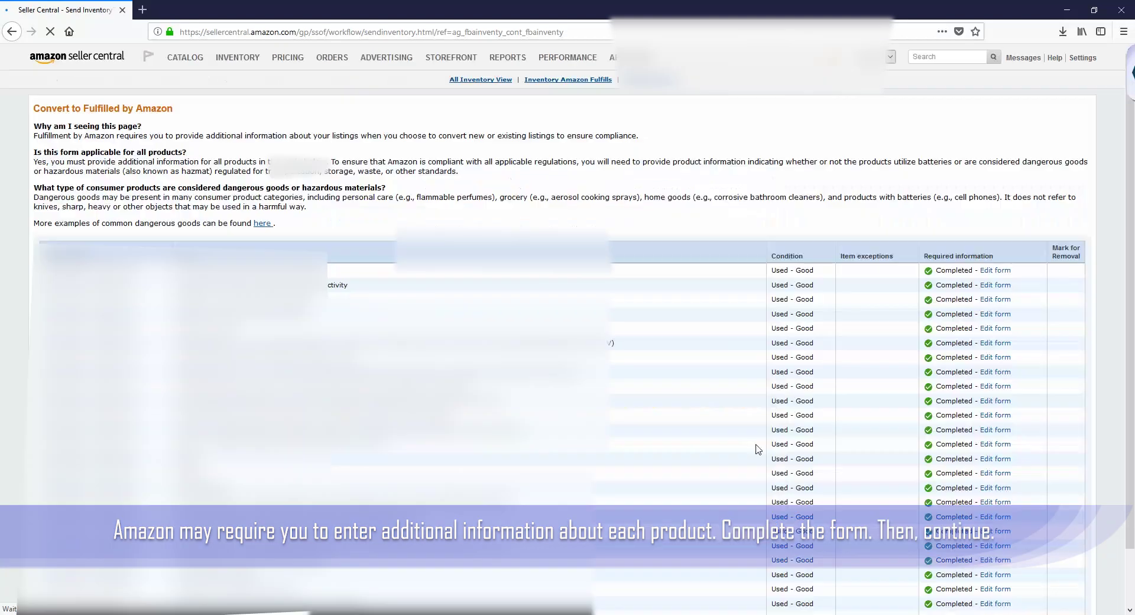
{"action": "scroll", "coordinate": [812, 427], "scroll_direction": "down", "scroll_amount": 2}
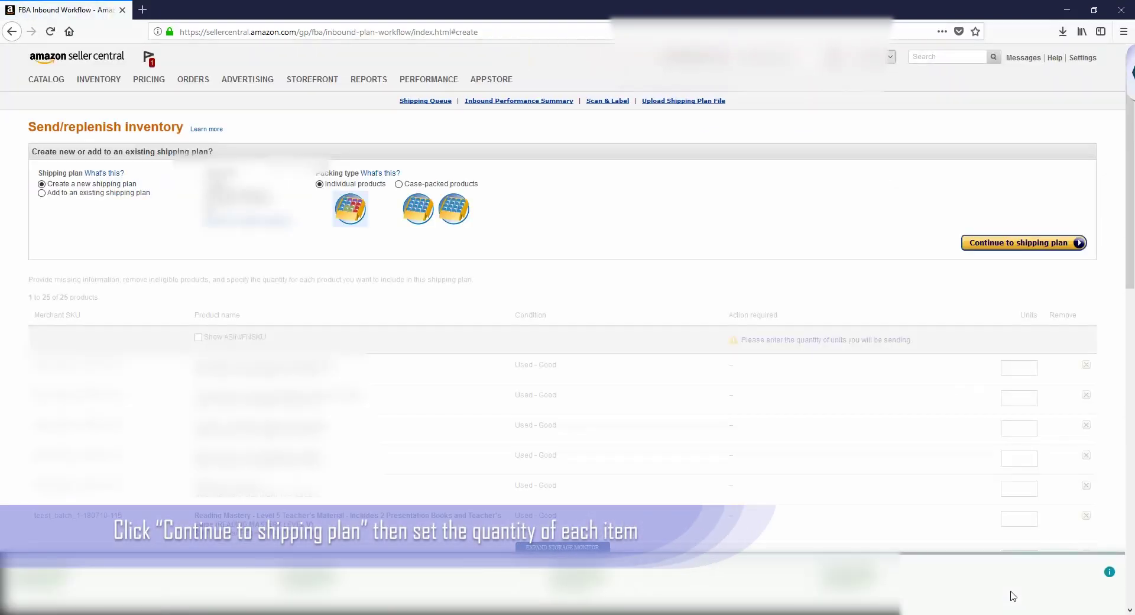
Step: Start a new shipping plan sending 1 unit of each product
{"action": "left_click", "coordinate": [1016, 243]}
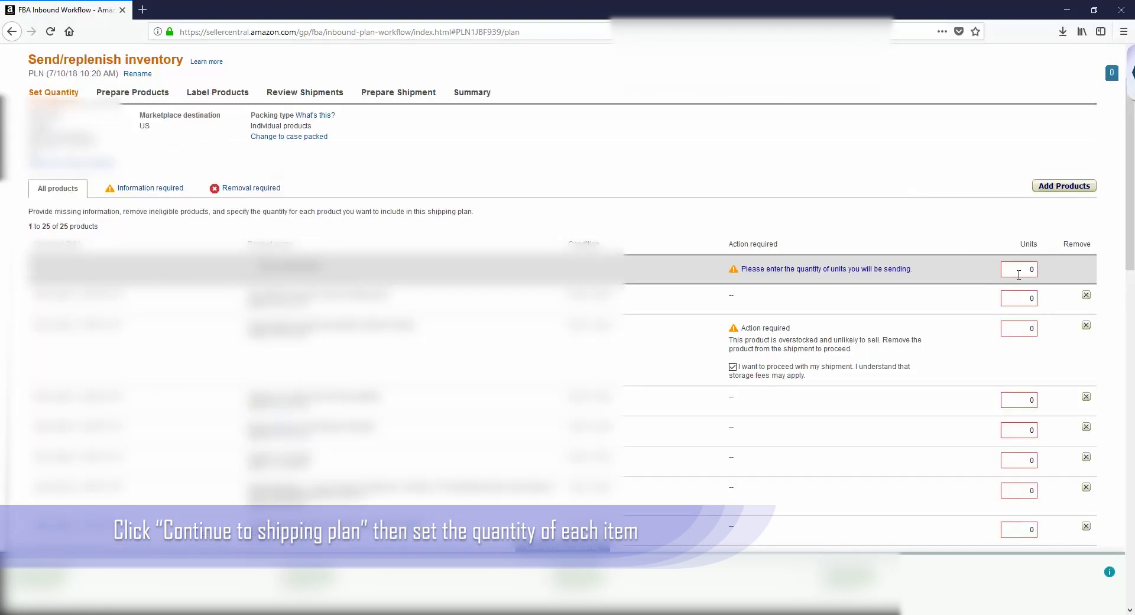
{"action": "left_click", "coordinate": [1021, 274]}
{"action": "key", "text": "BackSpace"}
{"action": "type", "text": "1"}
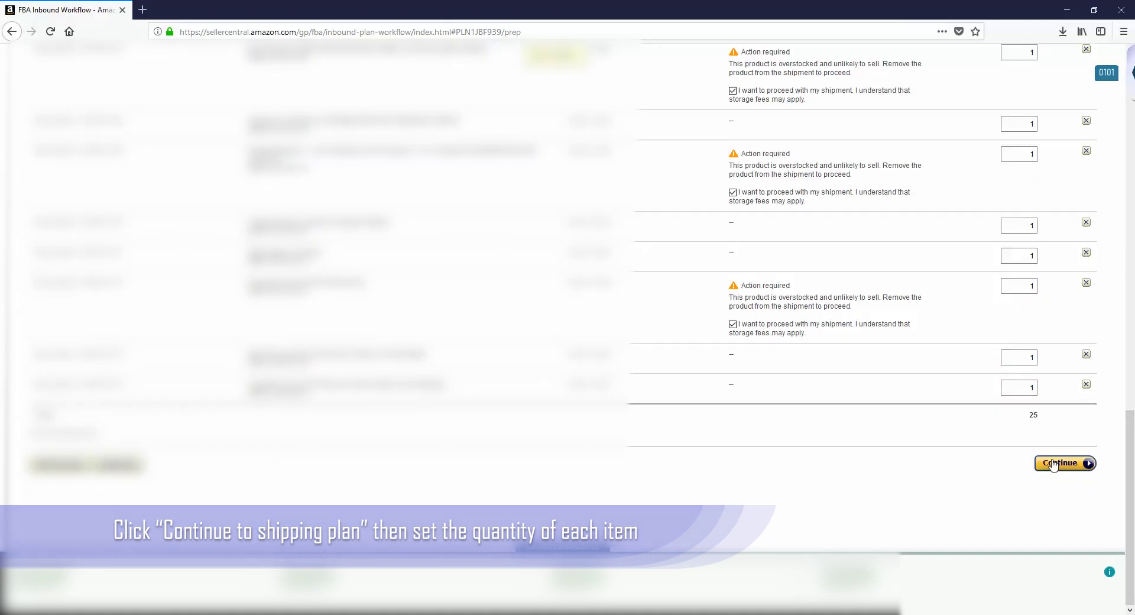
Step: Have Amazon label all products, for $4.80 in label fees
{"action": "left_click", "coordinate": [1053, 464]}
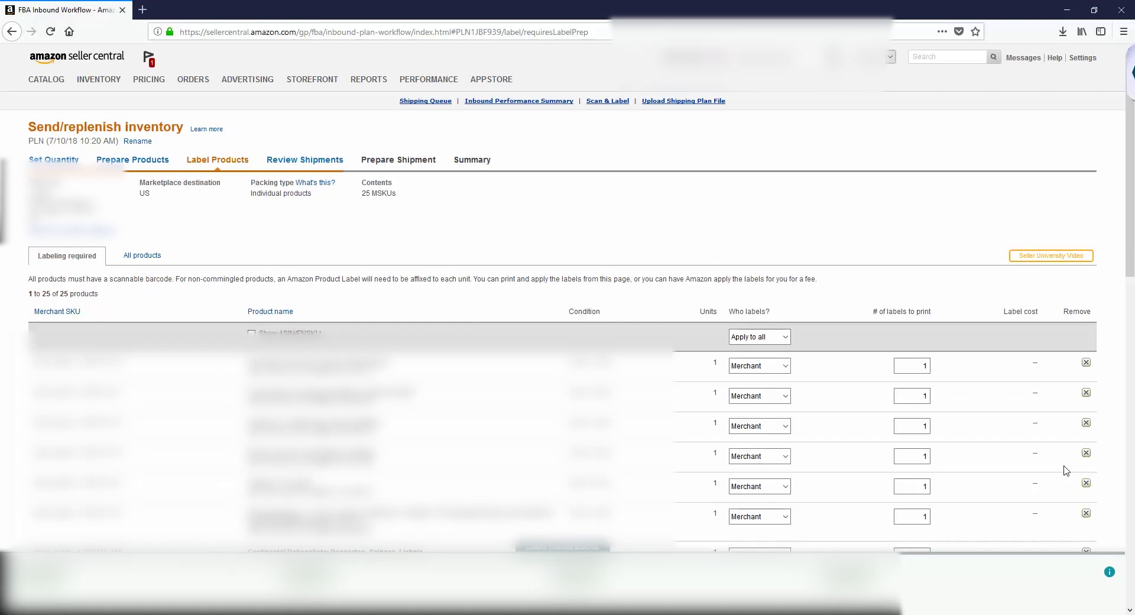
{"action": "left_click", "coordinate": [776, 338]}
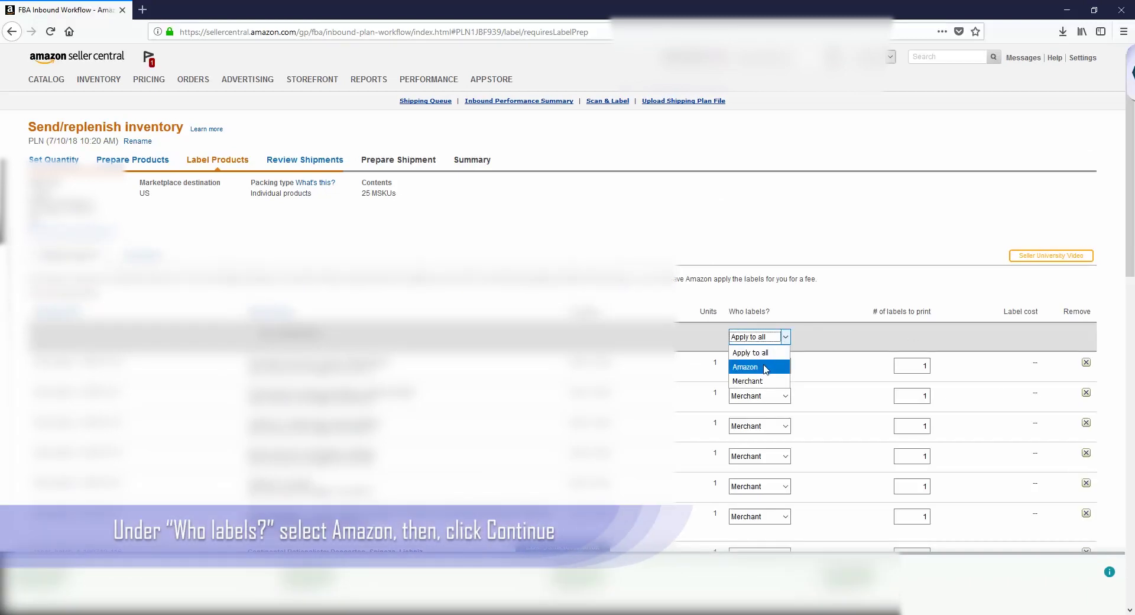
{"action": "left_click", "coordinate": [767, 367]}
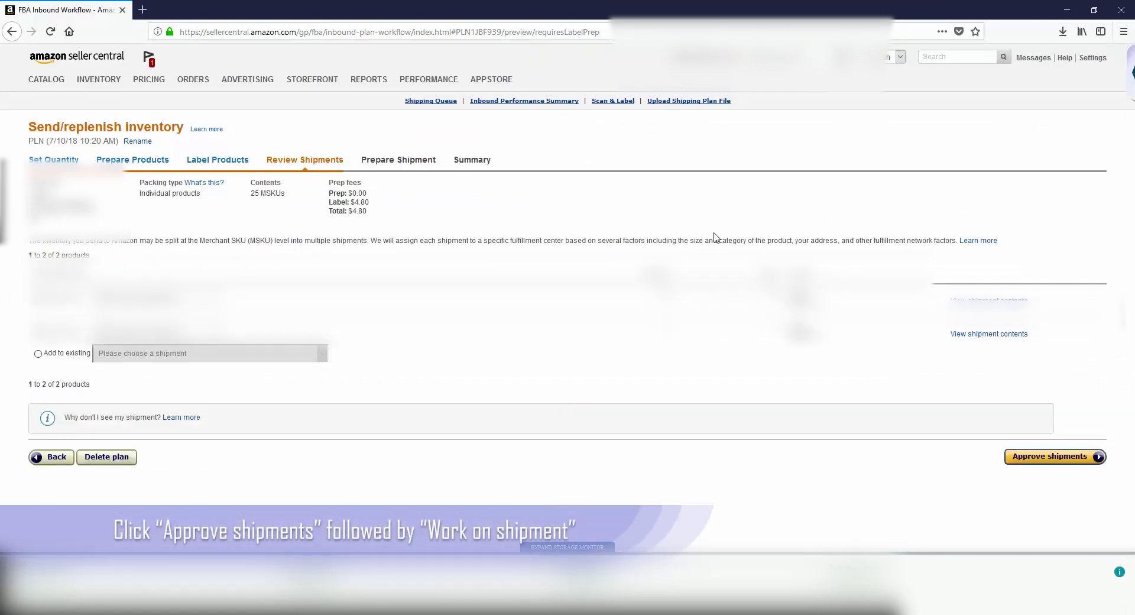
Step: Approve the planned shipments and open shipment FBA15D7F6N4F for preparation
{"action": "left_click", "coordinate": [1050, 461]}
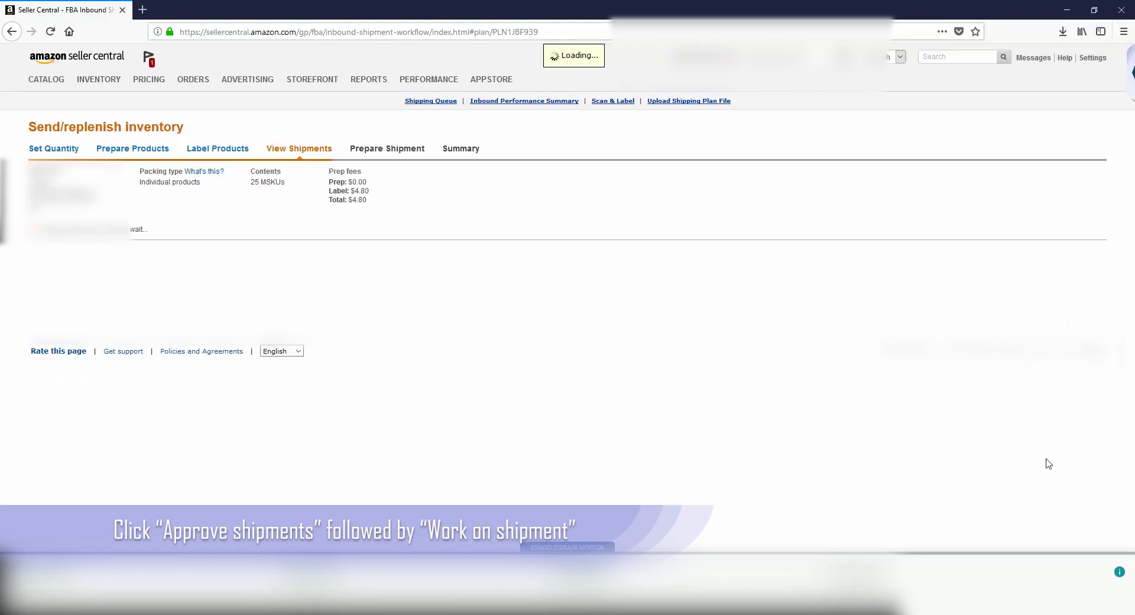
{"action": "left_click", "coordinate": [1031, 273]}
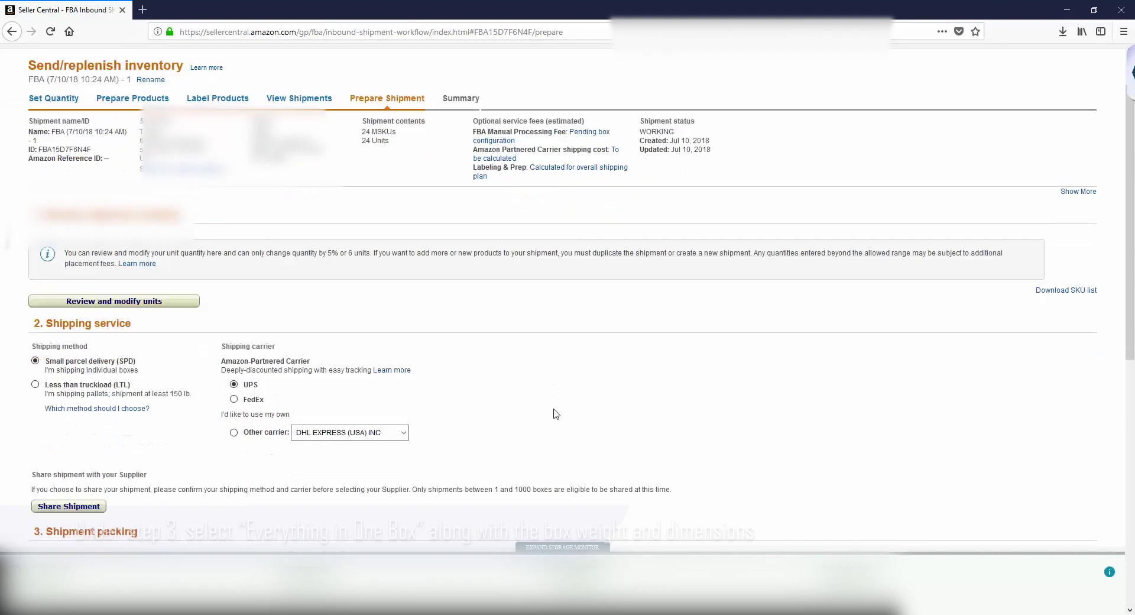
Step: Pack everything in one 44 lb box and confirm the box information
{"action": "scroll", "coordinate": [556, 413], "scroll_direction": "down", "scroll_amount": 5}
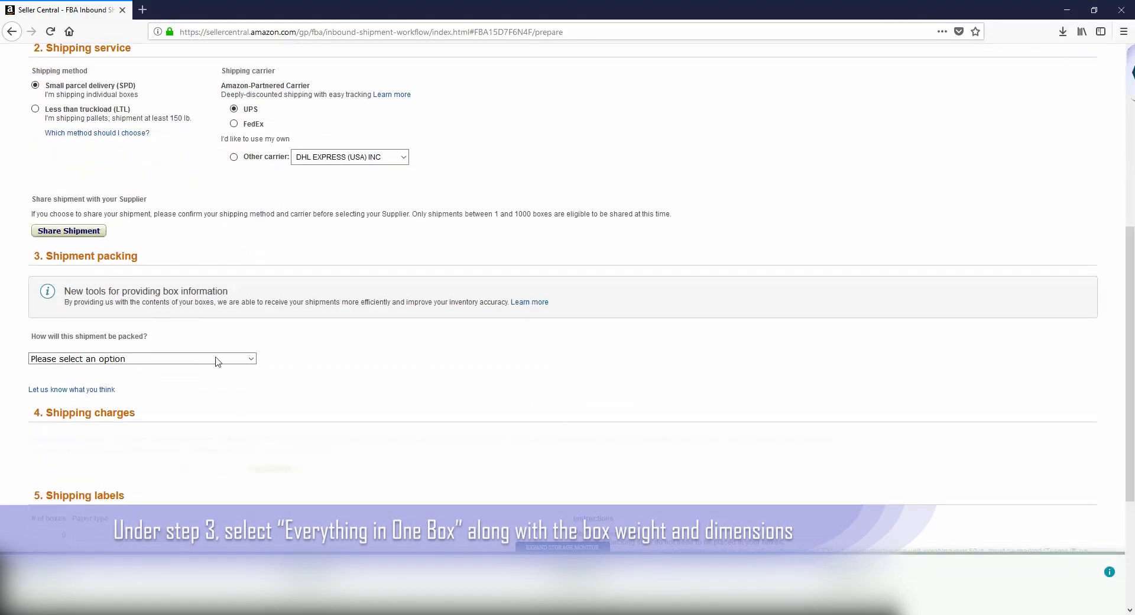
{"action": "left_click", "coordinate": [251, 359]}
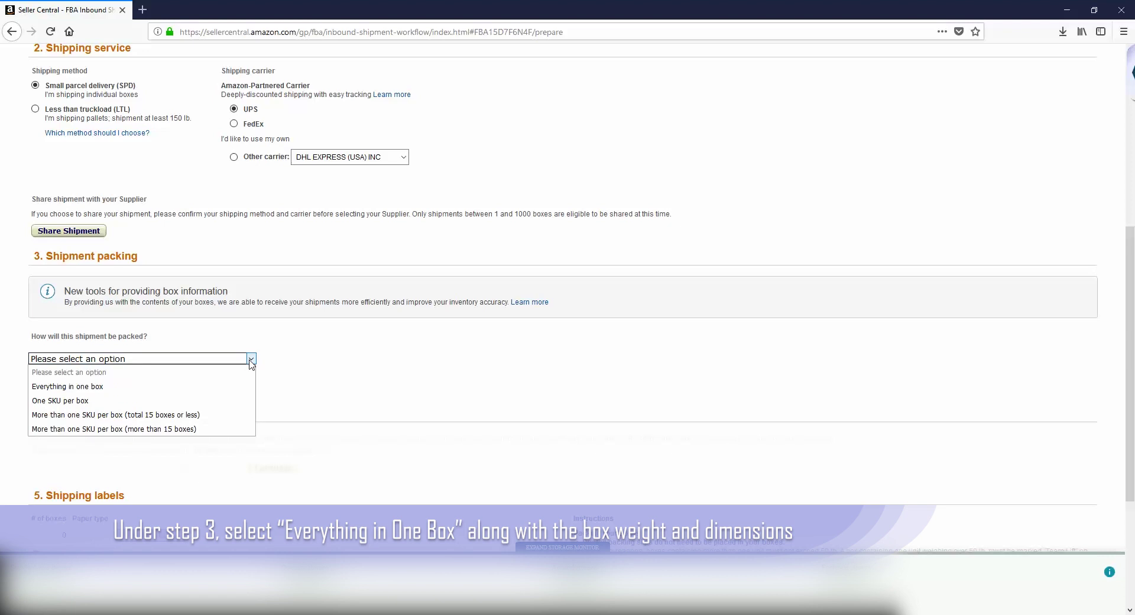
{"action": "left_click", "coordinate": [89, 387]}
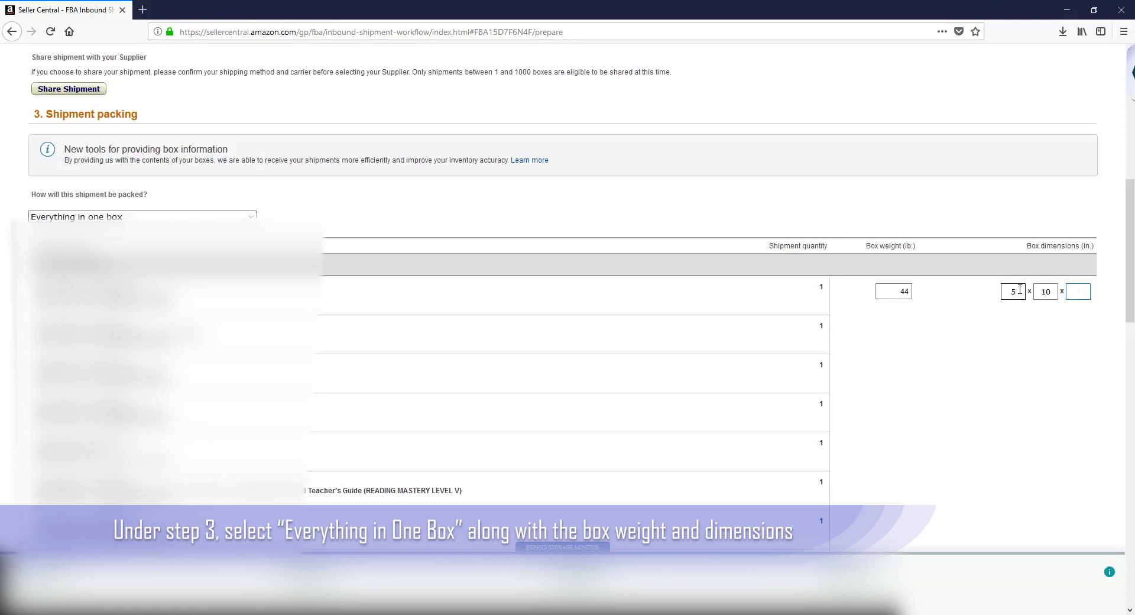
{"action": "scroll", "coordinate": [1024, 311], "scroll_direction": "down", "scroll_amount": 8}
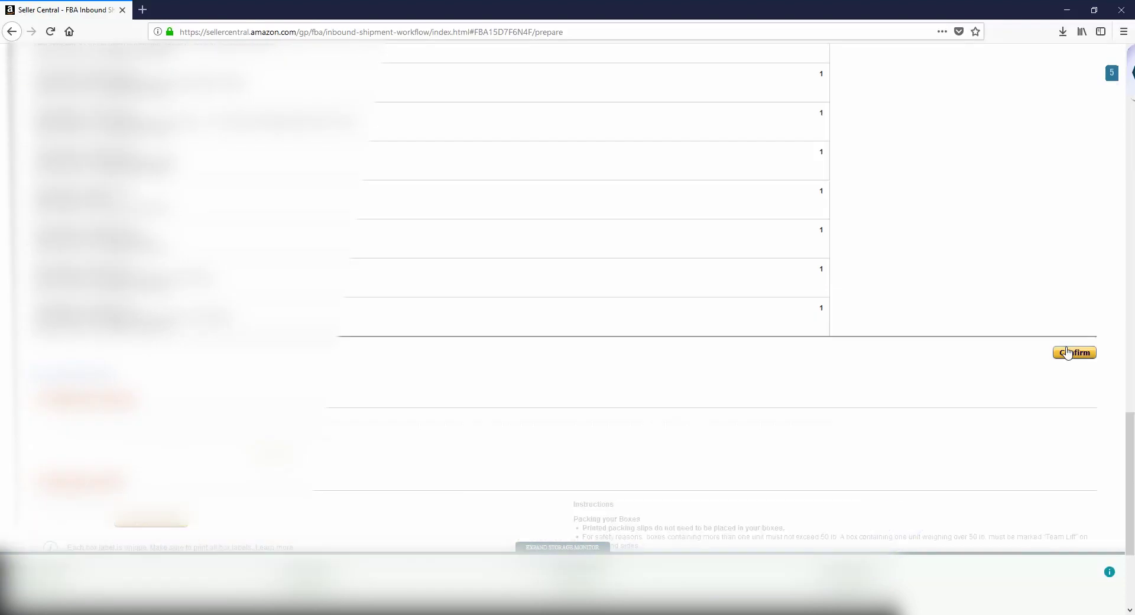
{"action": "left_click", "coordinate": [1067, 352]}
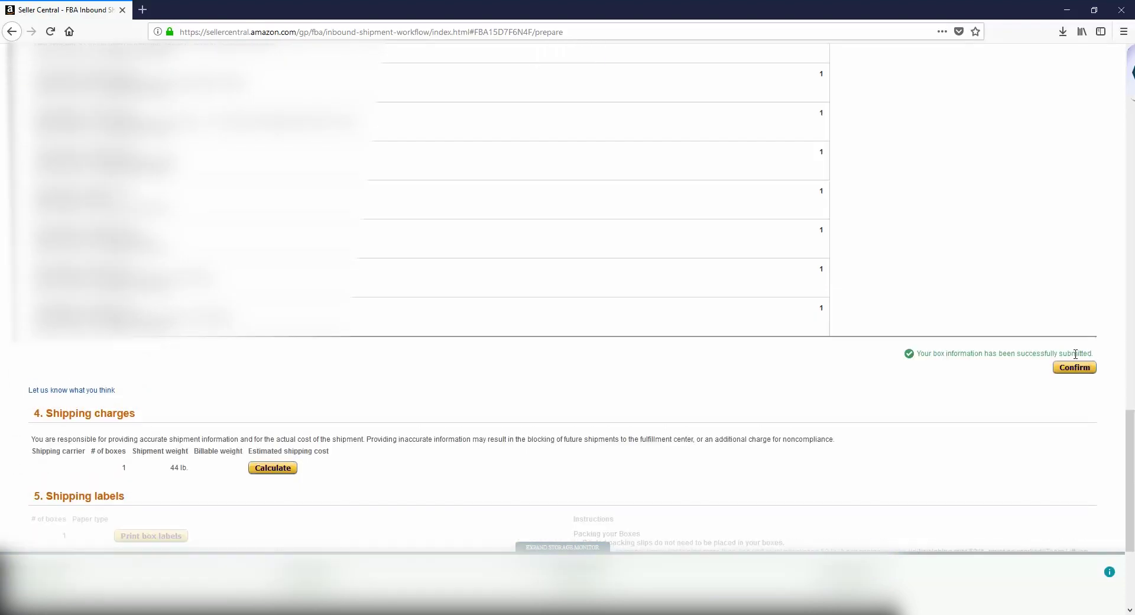
Step: Calculate the $8.96 UPS estimate, agree to the terms, and accept the charges
{"action": "scroll", "coordinate": [278, 400], "scroll_direction": "down", "scroll_amount": 5}
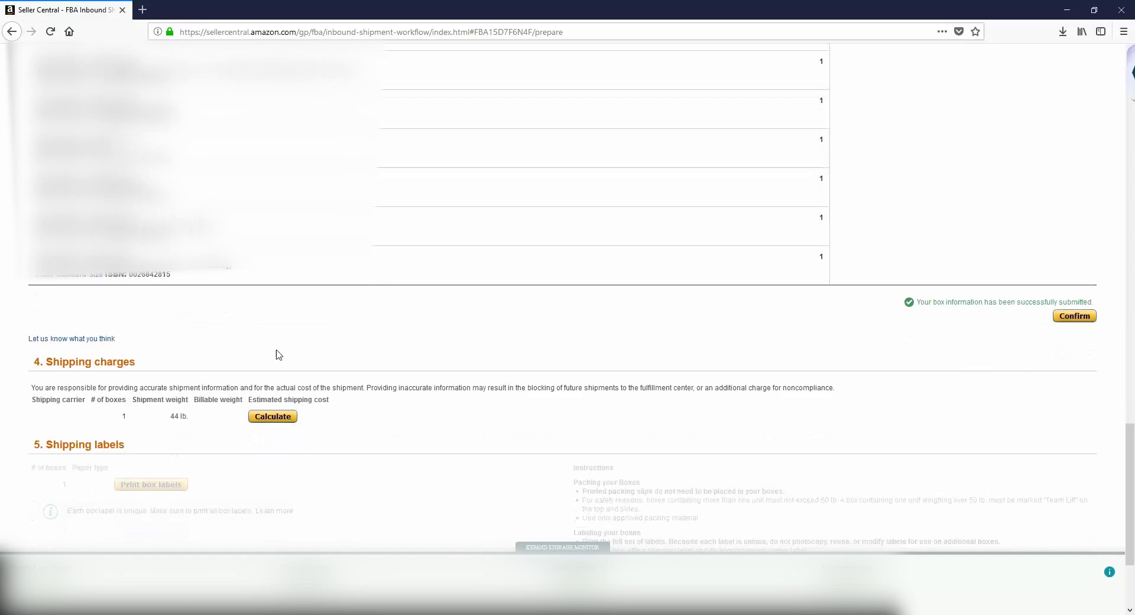
{"action": "left_click", "coordinate": [275, 340]}
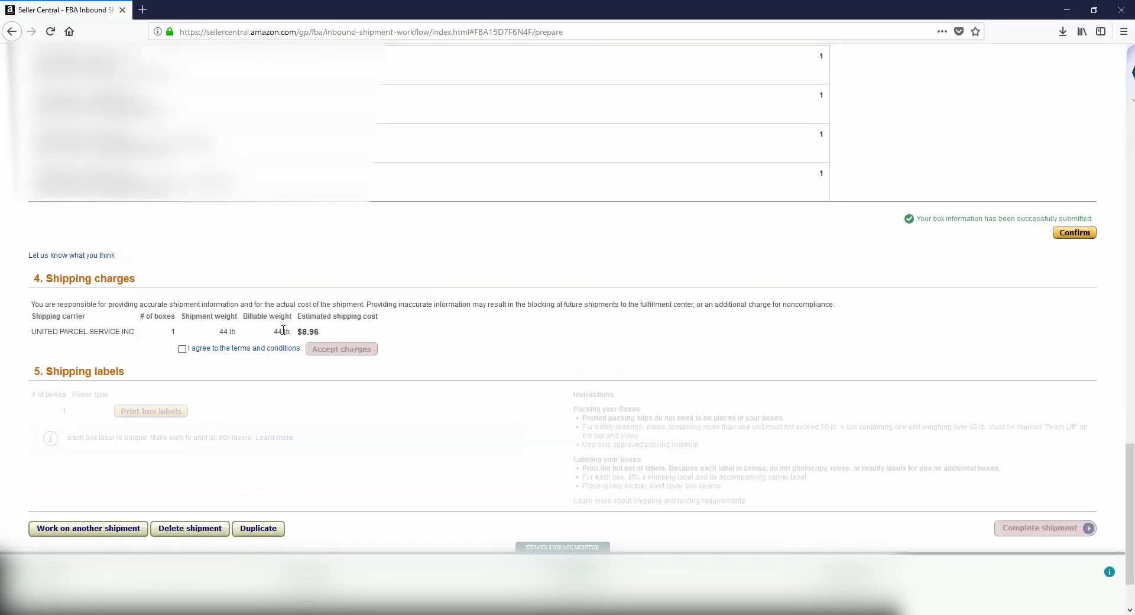
{"action": "left_click", "coordinate": [182, 349]}
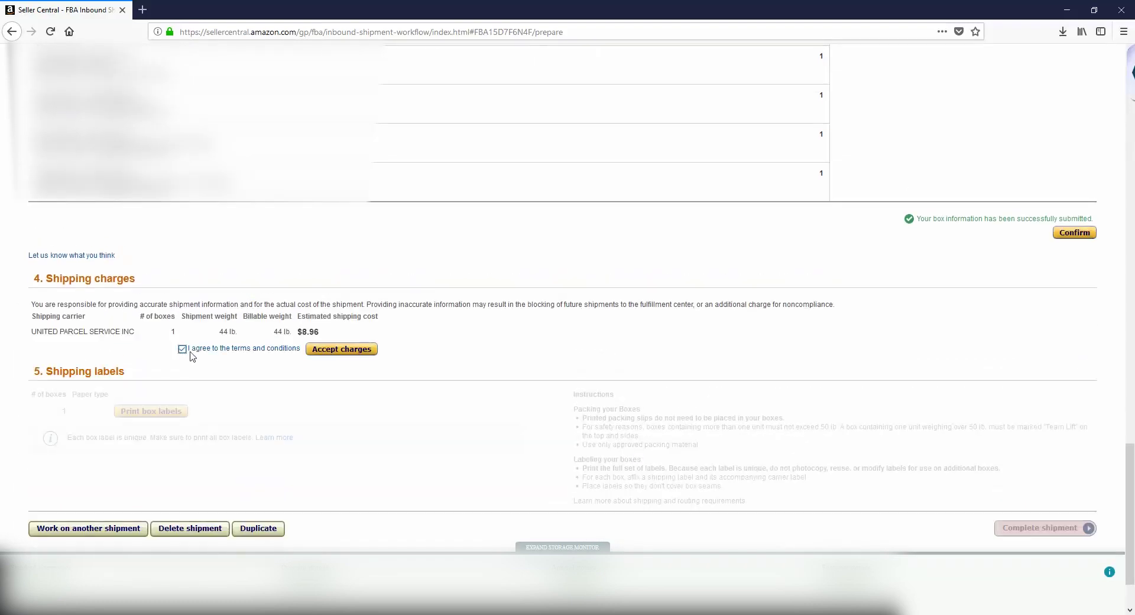
{"action": "left_click", "coordinate": [343, 349]}
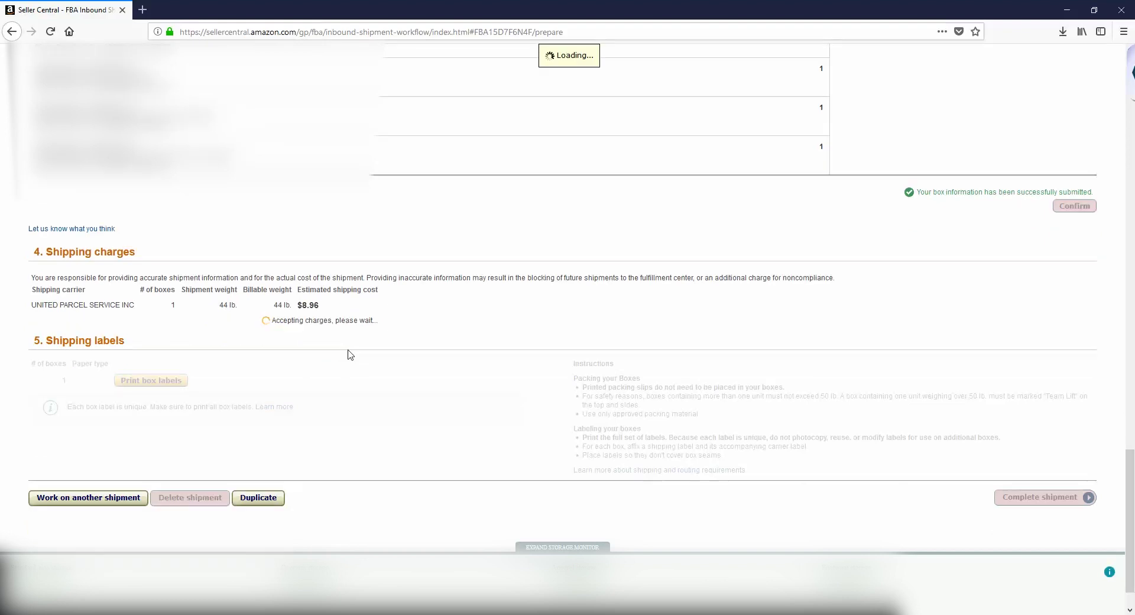